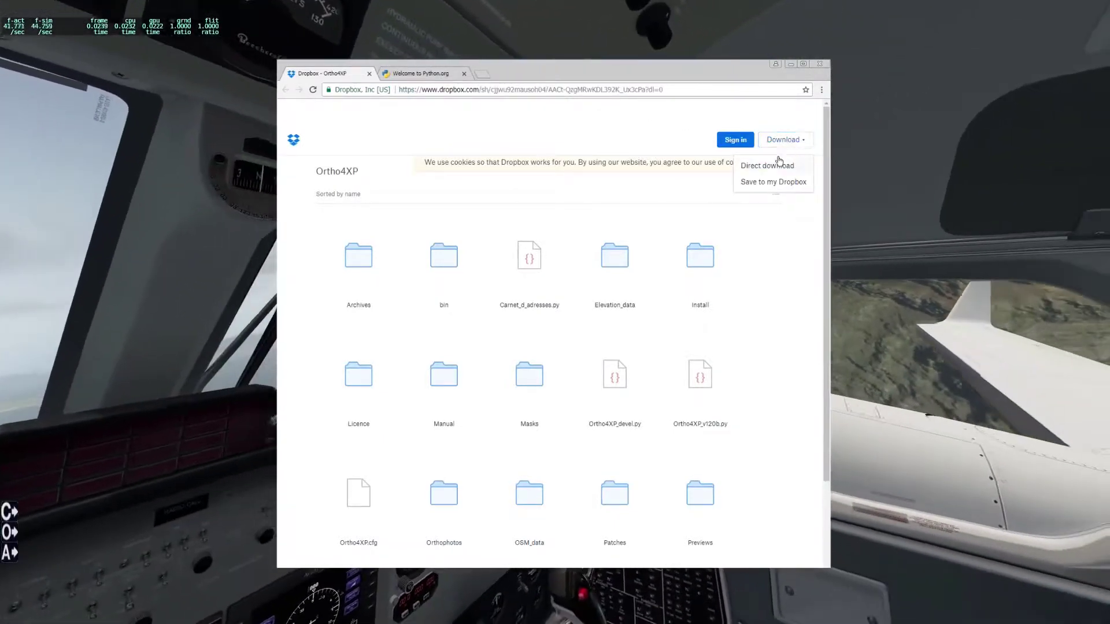
# Step: Switch to the Python.org welcome page tab
pyautogui.click(429, 76)
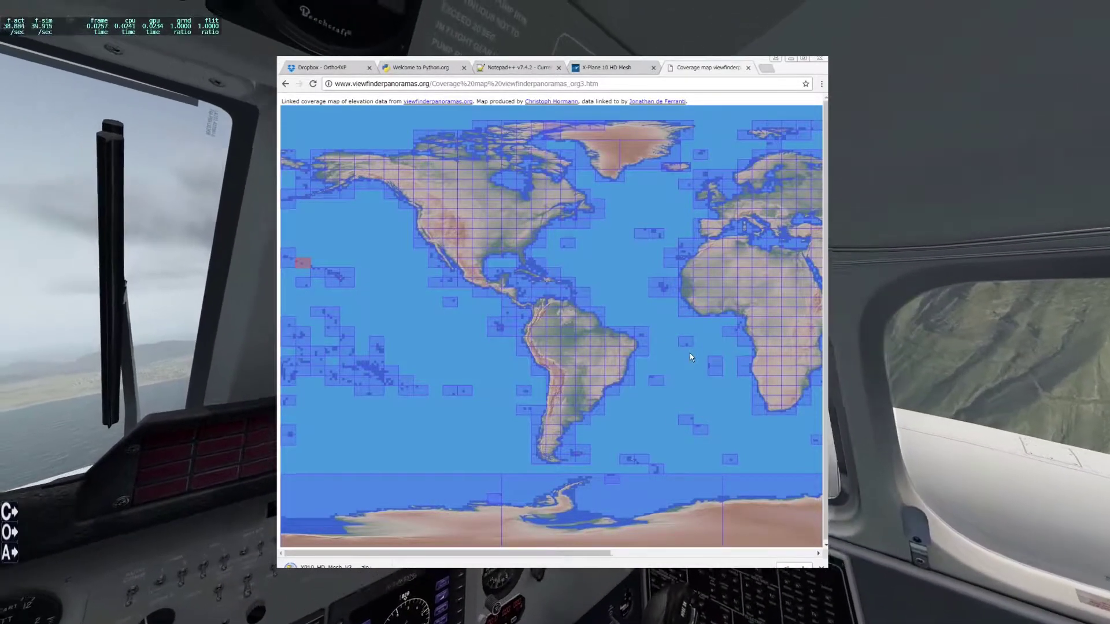
# Step: Bring up the image options on the viewfinderpanoramas coverage map, then dismiss them
pyautogui.rightClick(685, 358)
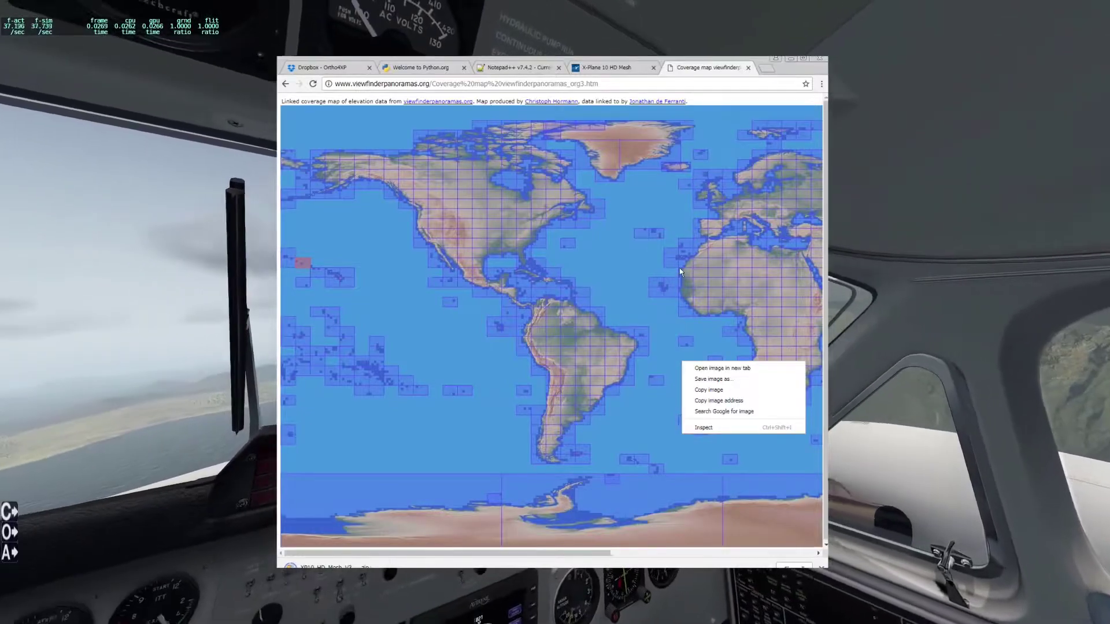
pyautogui.click(681, 269)
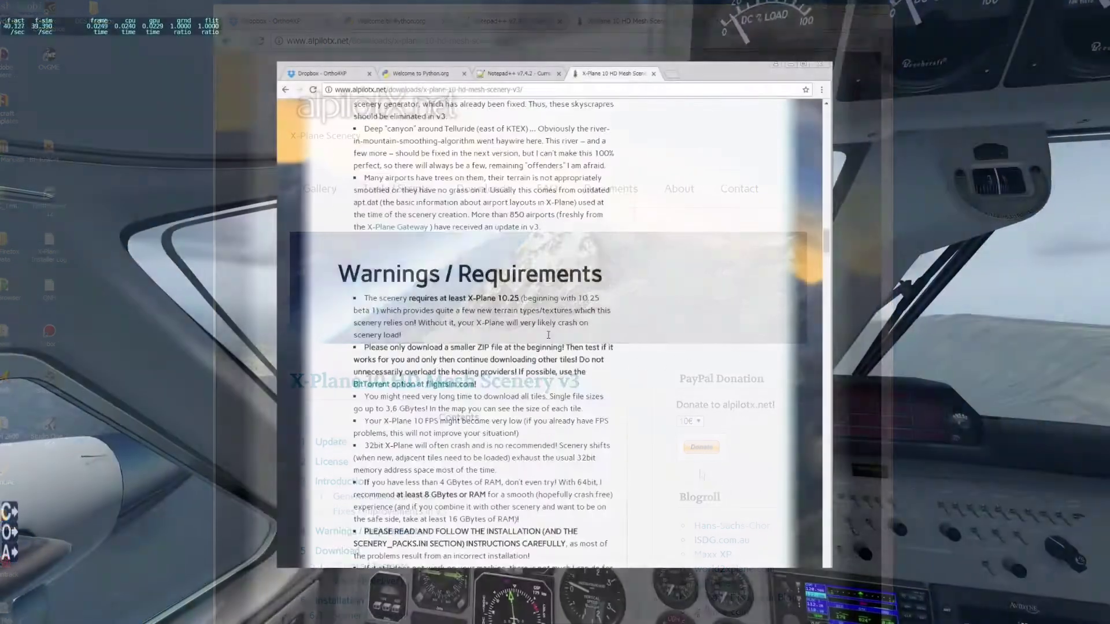
# Step: Scroll to the alpilotX download map and open the links for HD Mesh tile +20-020
pyautogui.scroll(-5, 548, 336)
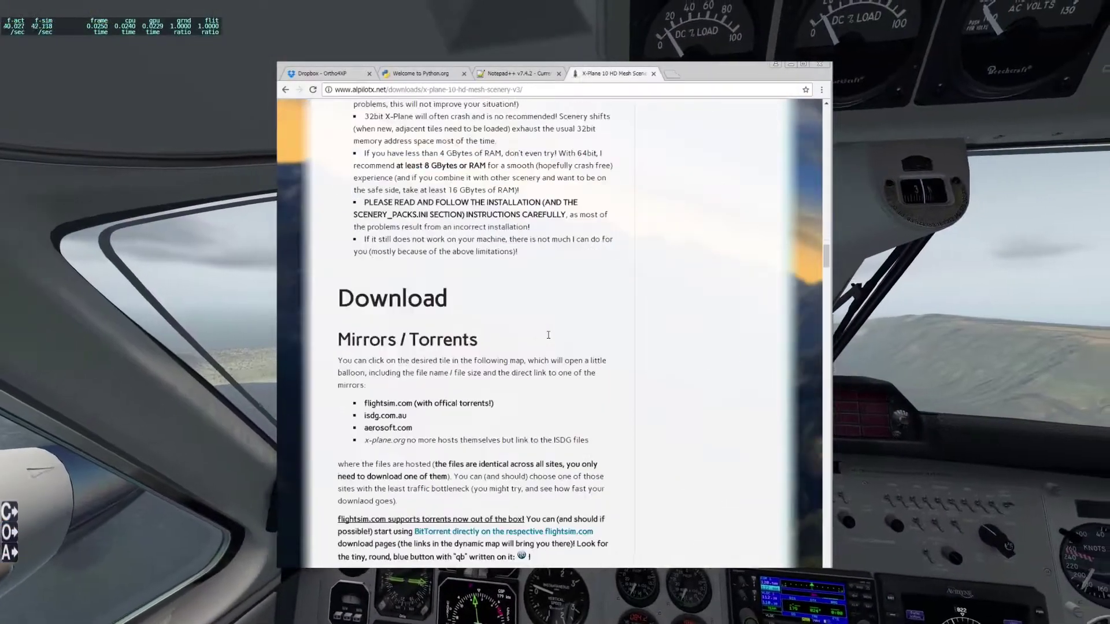
pyautogui.scroll(-4, 548, 335)
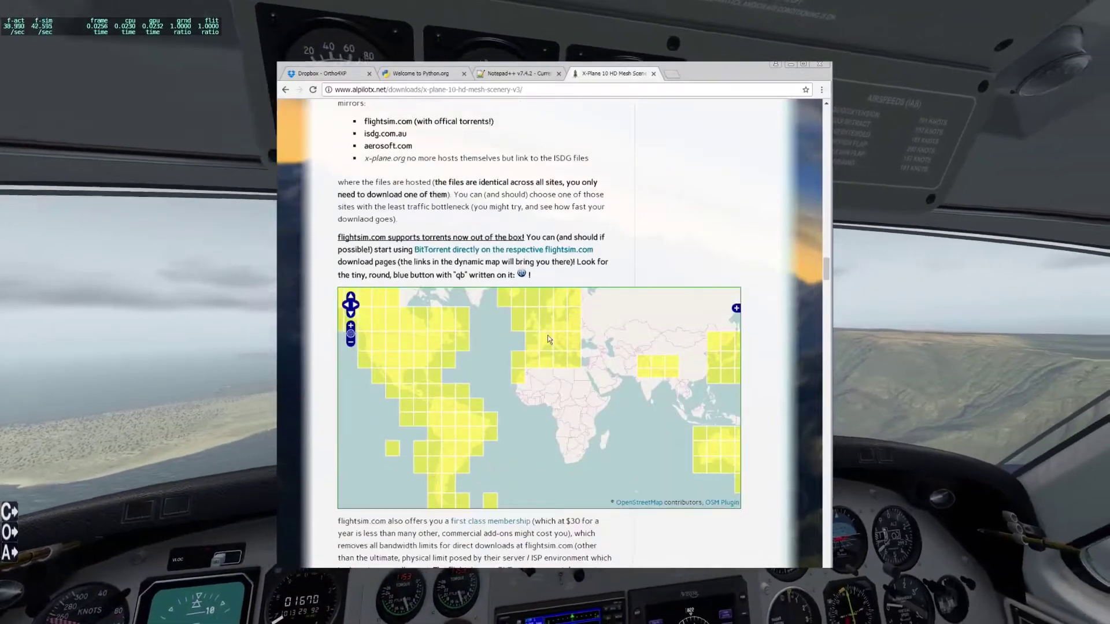
pyautogui.scroll(2, 547, 335)
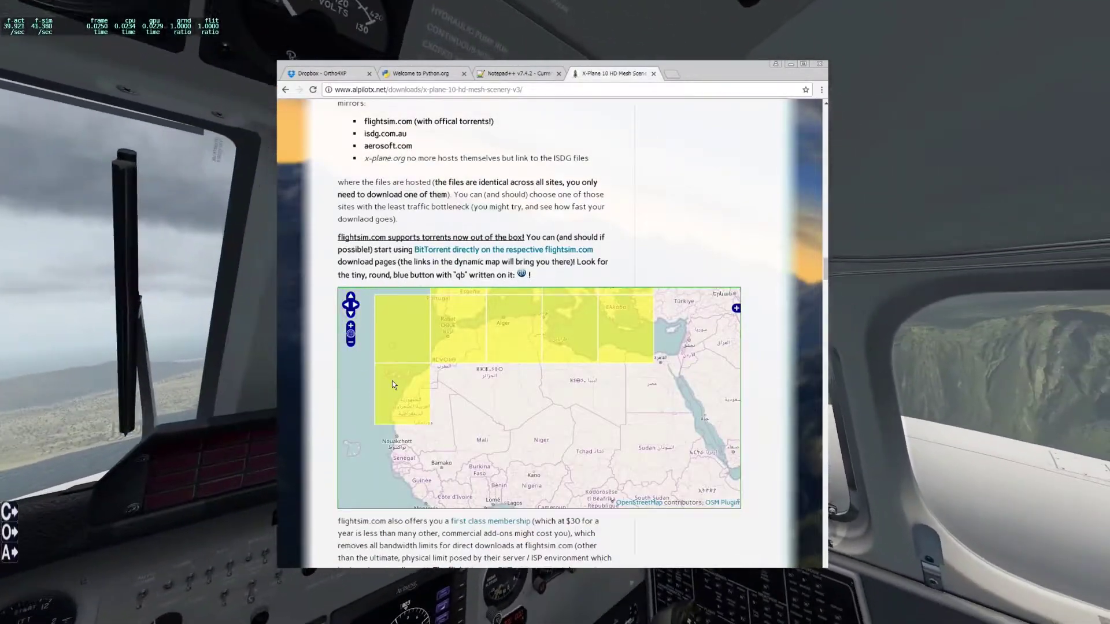
pyautogui.click(393, 384)
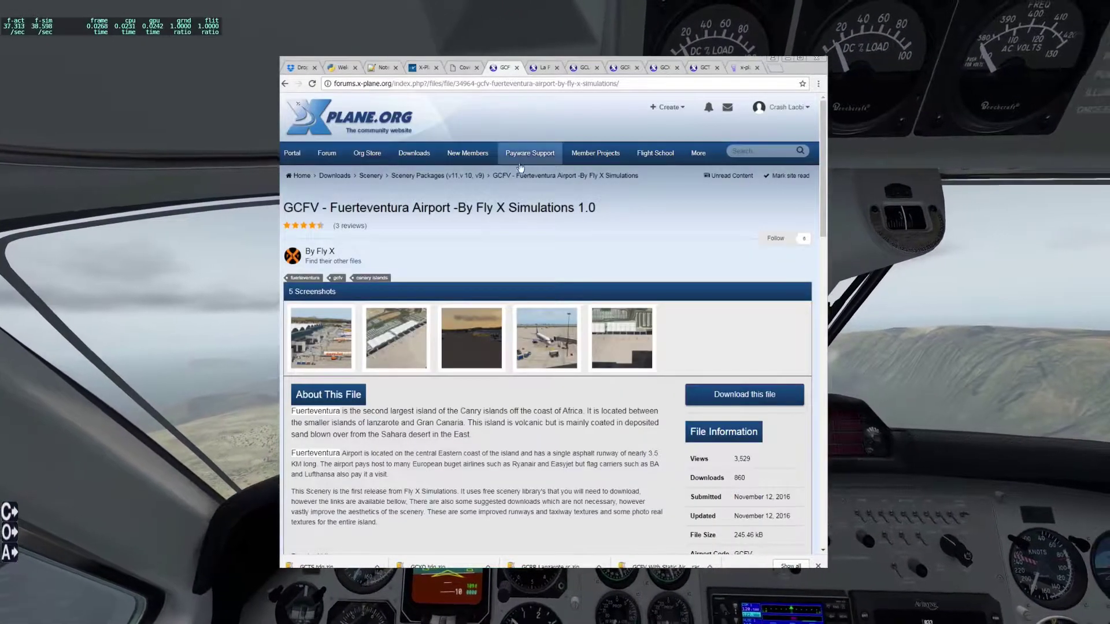
# Step: Review the GCLA, GCLP, GCRR, GCXO, GCTS and La Gomera airport pages, then leave the browser
pyautogui.click(542, 68)
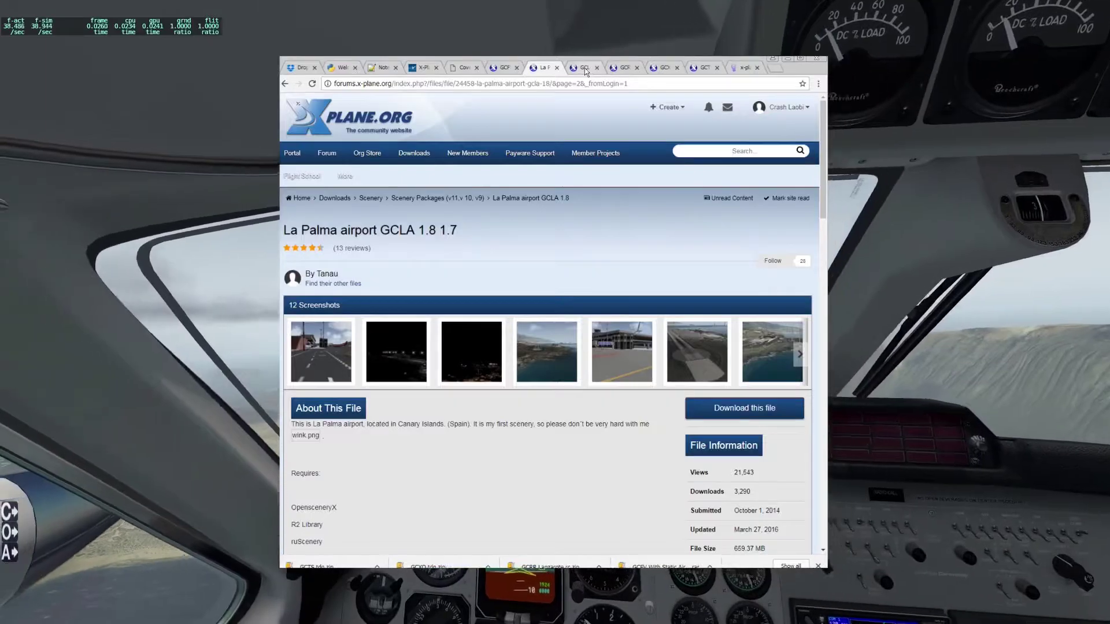
pyautogui.click(585, 68)
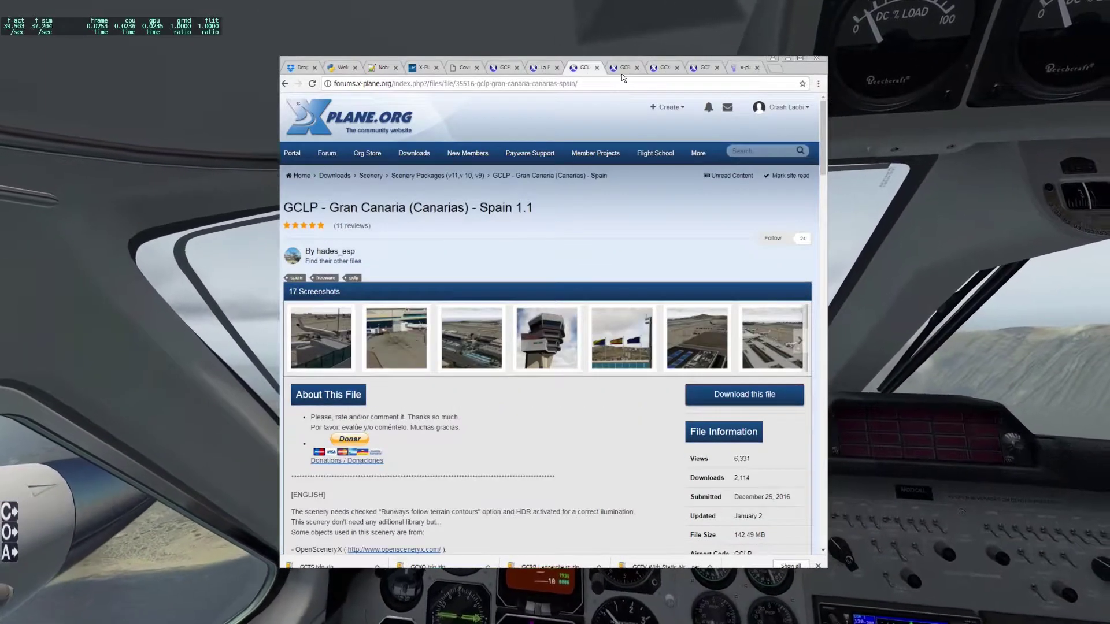
pyautogui.click(625, 67)
pyautogui.click(664, 68)
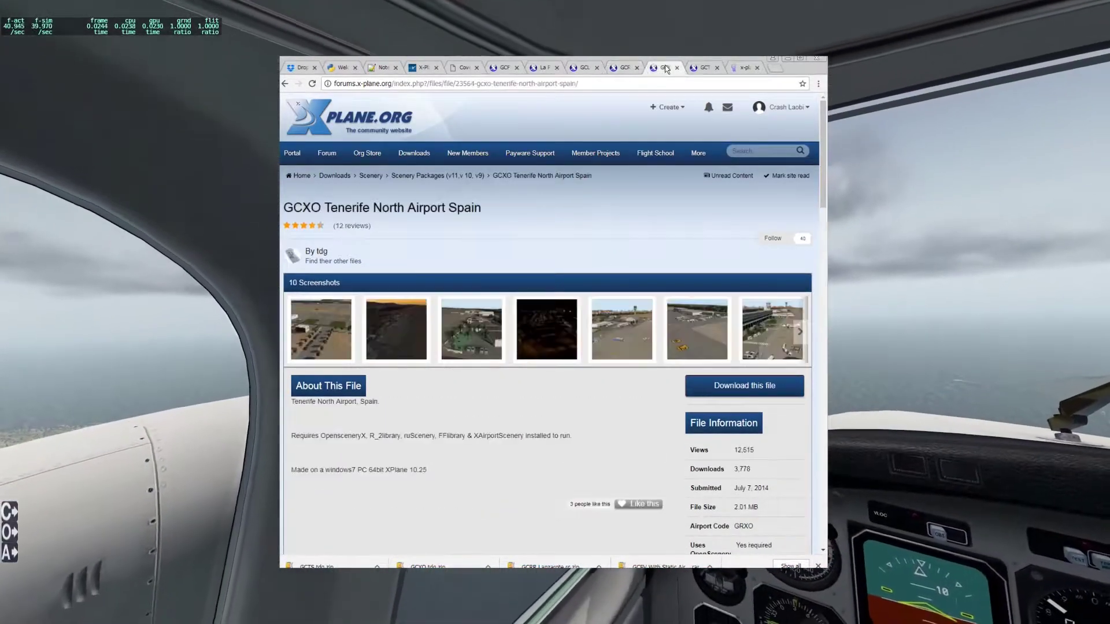
pyautogui.click(705, 67)
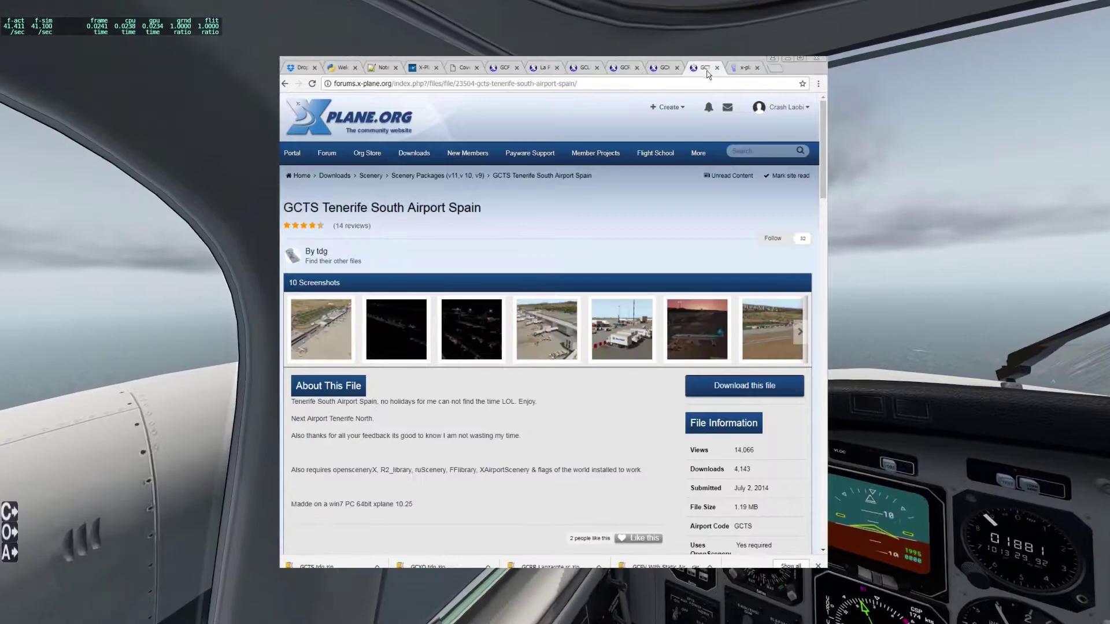
pyautogui.click(744, 68)
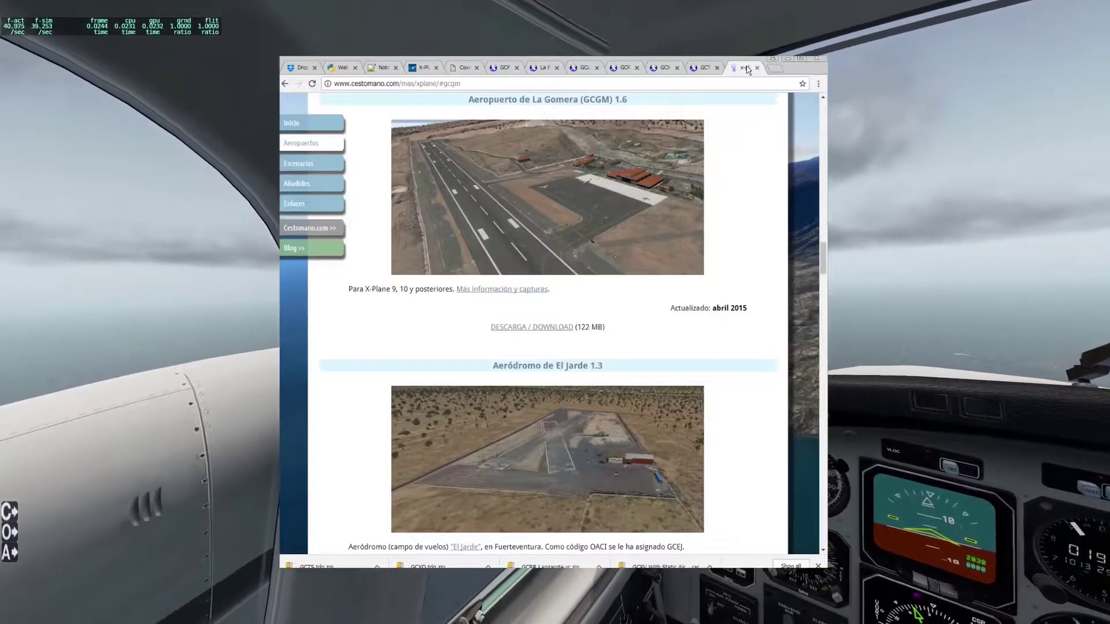
pyautogui.hotkey('alt', 'Tab')
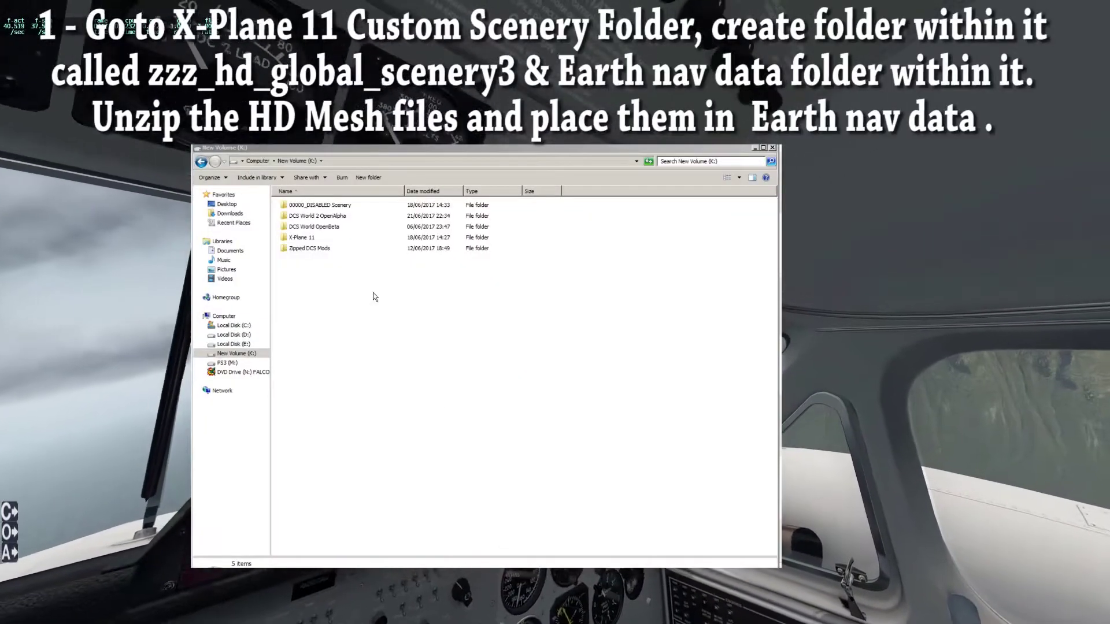
# Step: Go to X-Plane 11\Custom Scenery\zzz_hd_global_scenery3 and select its Earth nav data folder
pyautogui.doubleClick(301, 237)
pyautogui.doubleClick(312, 237)
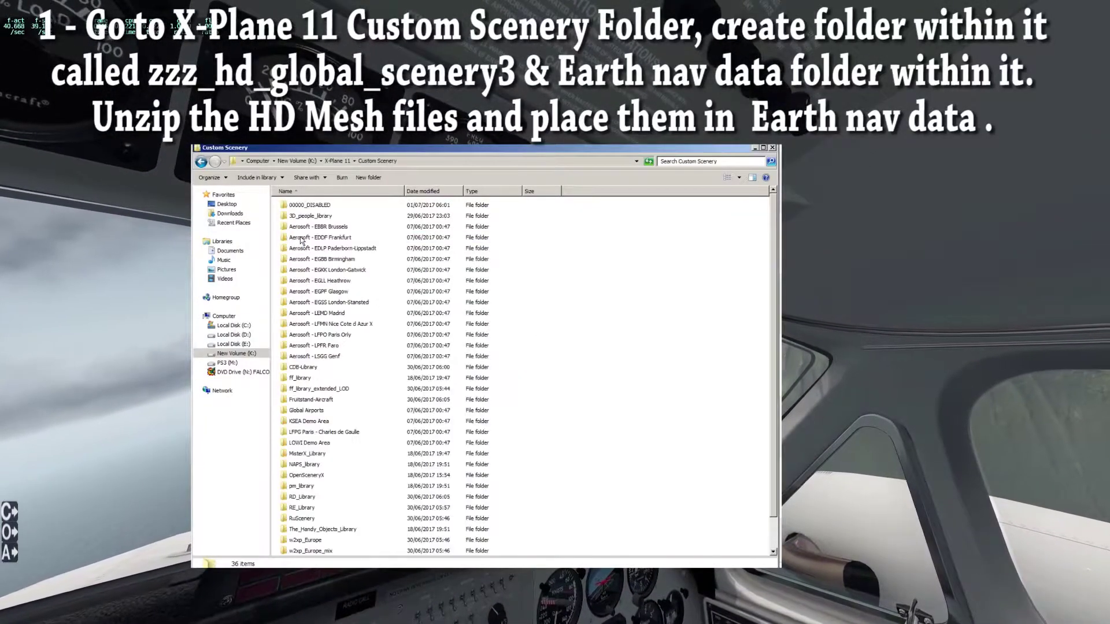
pyautogui.scroll(-1, 596, 399)
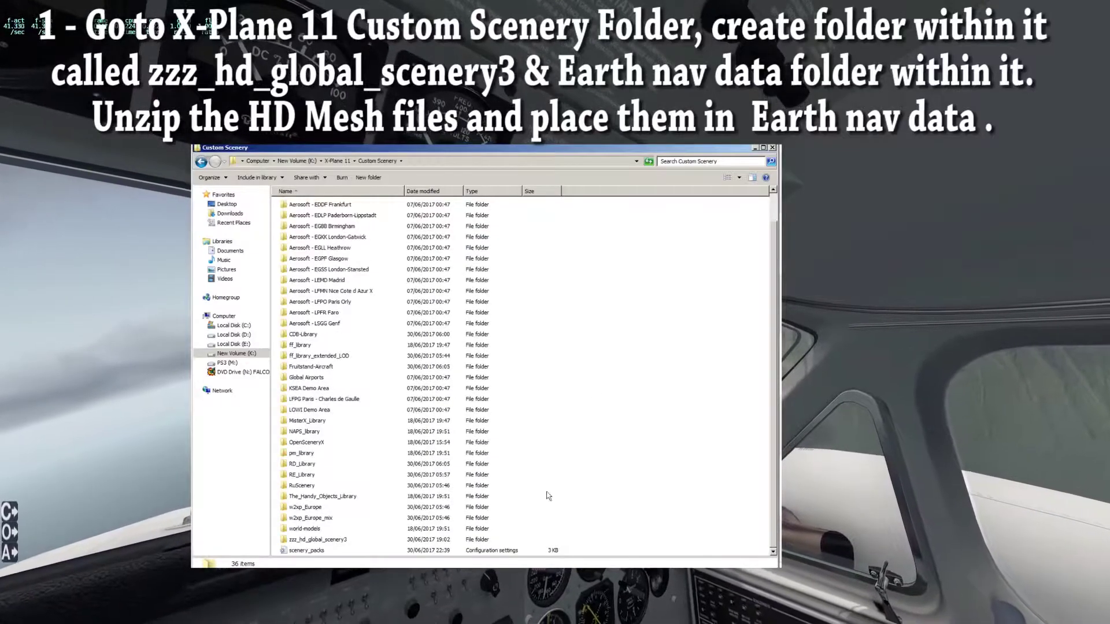
pyautogui.click(322, 540)
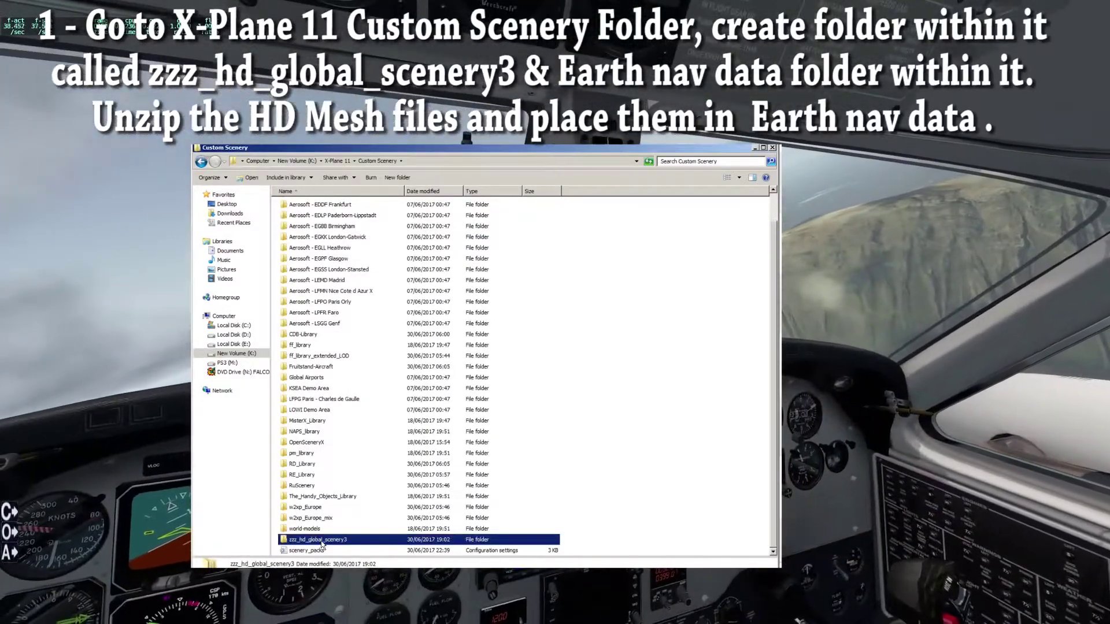
pyautogui.click(322, 541)
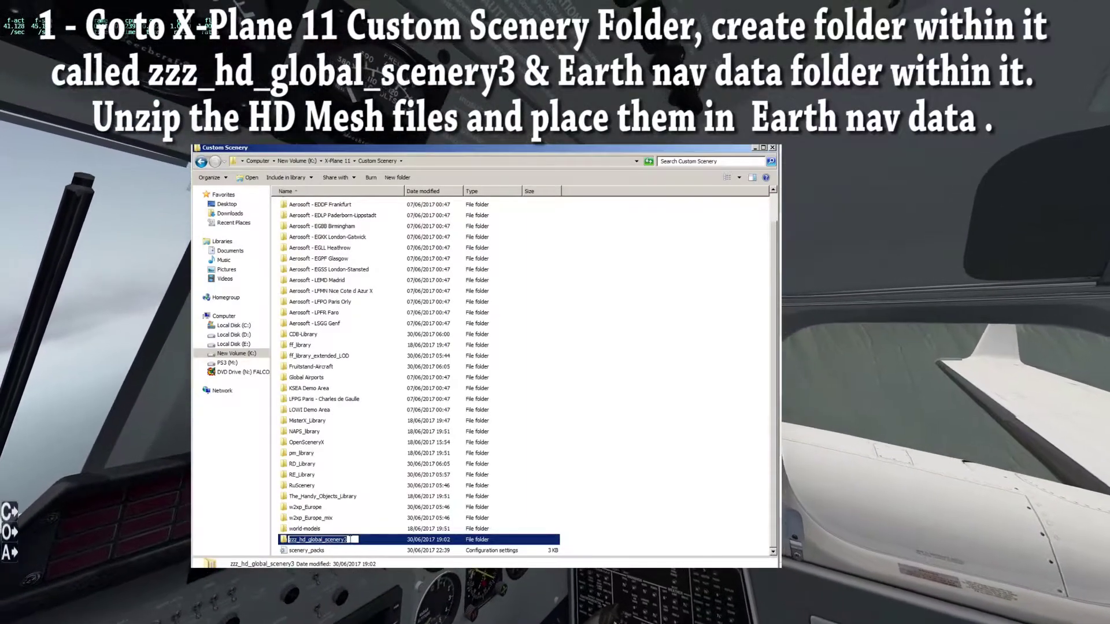
pyautogui.click(285, 542)
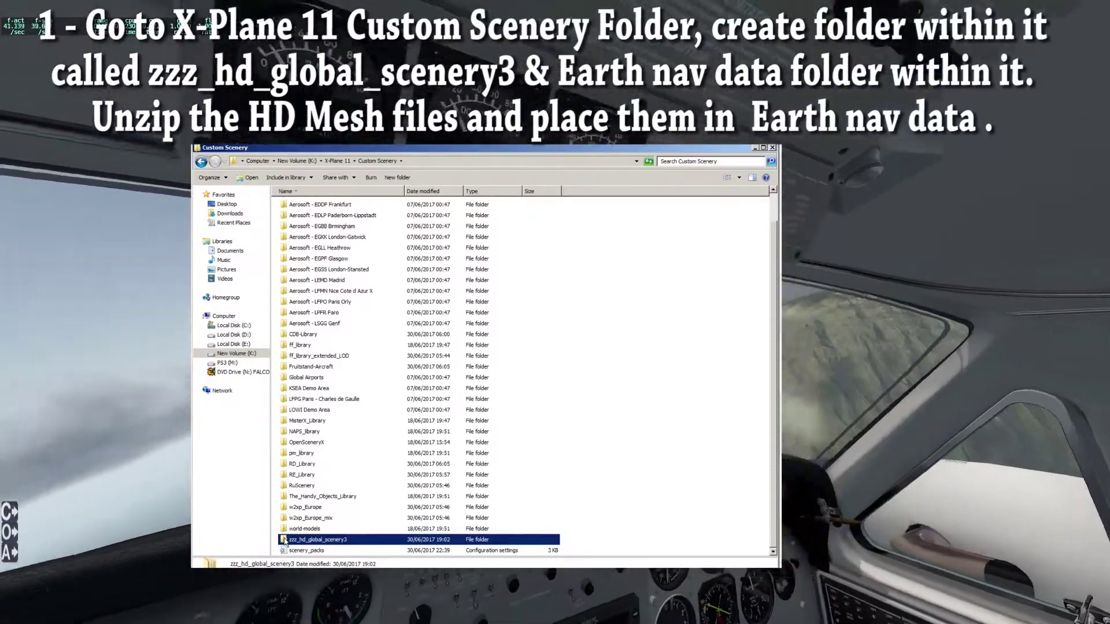
pyautogui.doubleClick(284, 541)
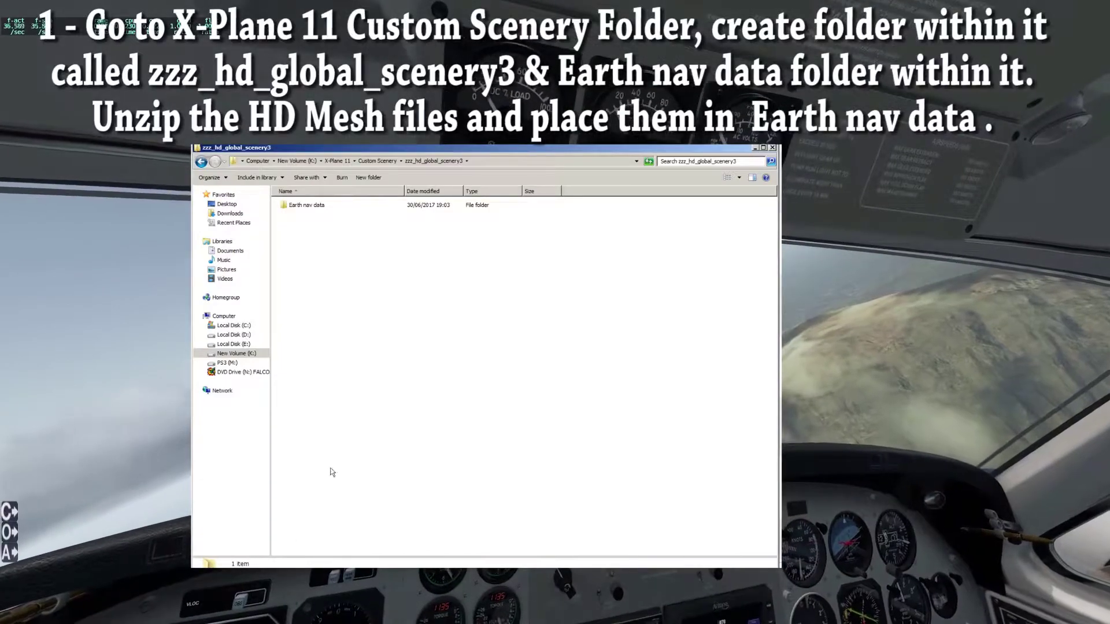
pyautogui.click(301, 205)
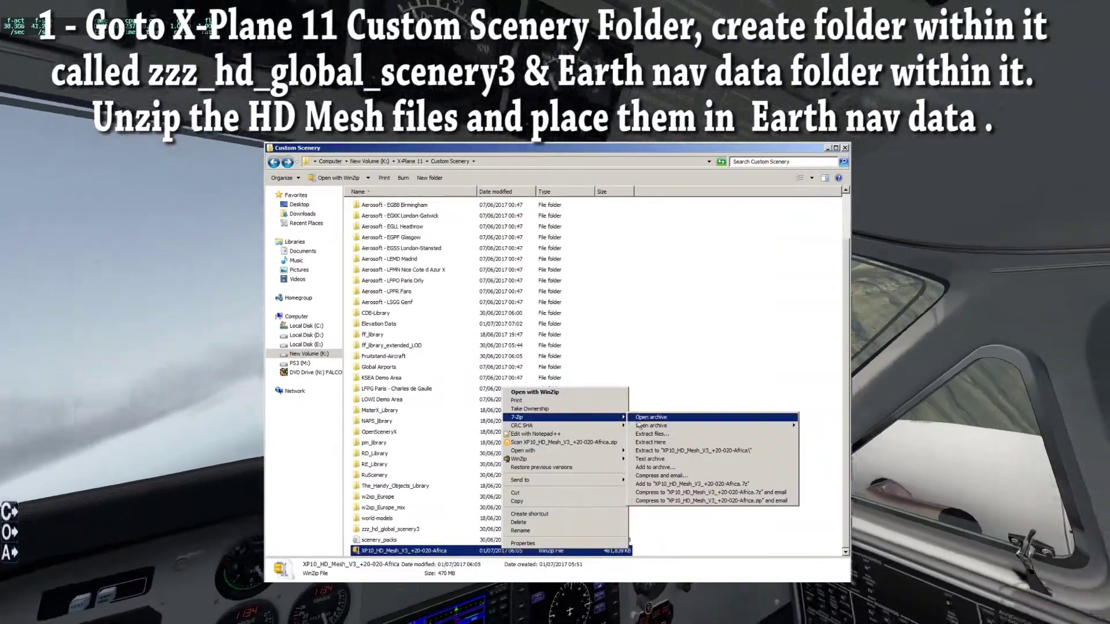
# Step: Extract the +20-020 HD Mesh archive and paste its tile folder into Earth nav data
pyautogui.click(681, 450)
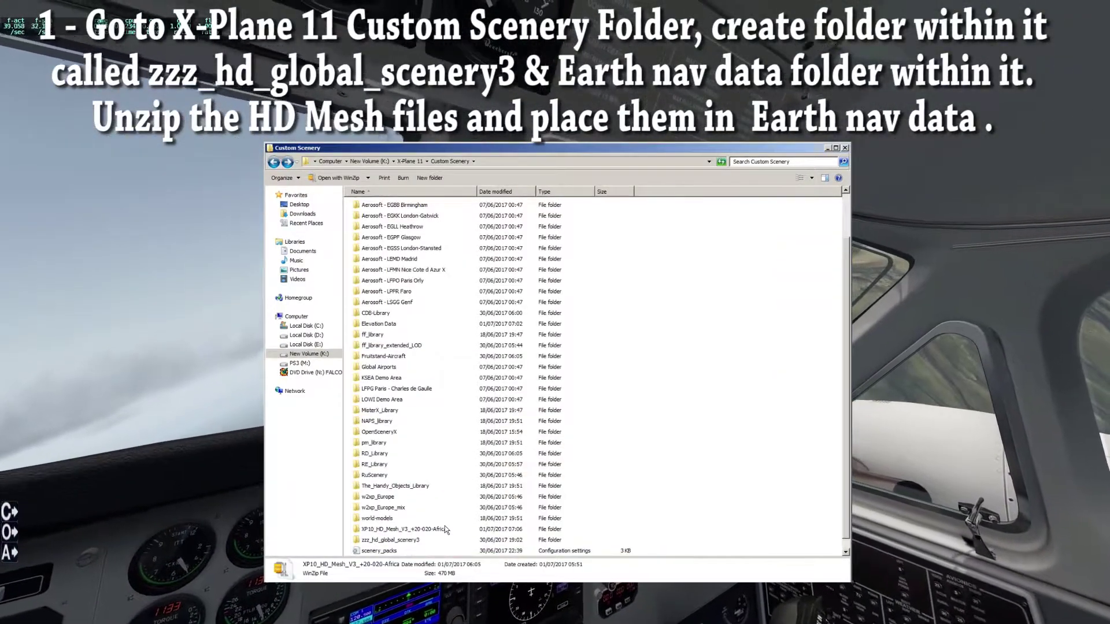
pyautogui.doubleClick(446, 528)
pyautogui.click(373, 206)
pyautogui.press('BackSpace')
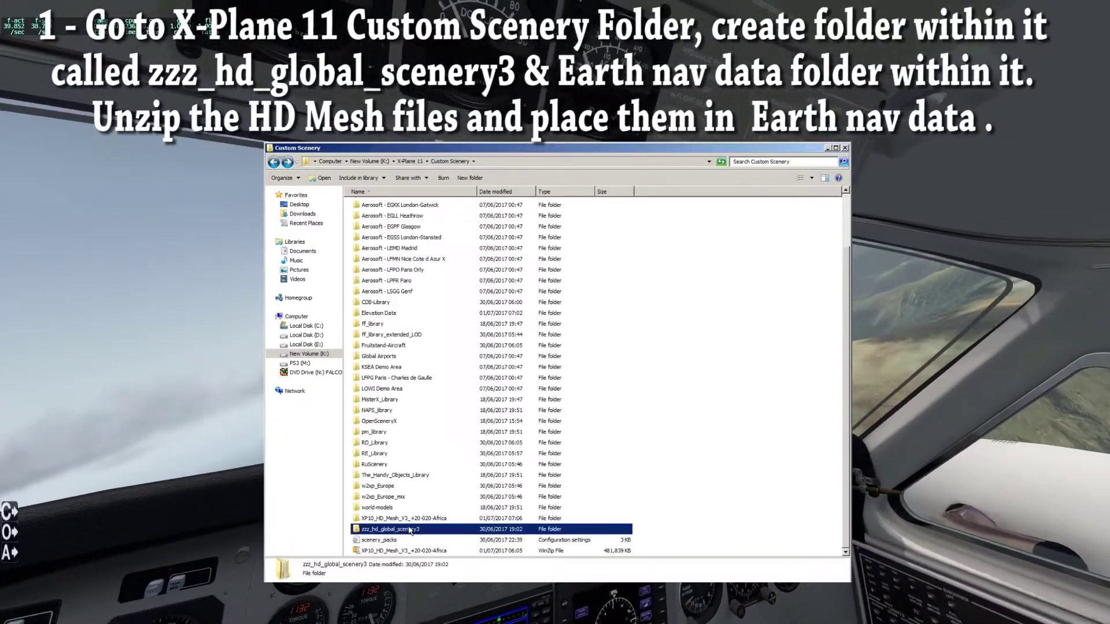
pyautogui.doubleClick(410, 531)
pyautogui.doubleClick(377, 206)
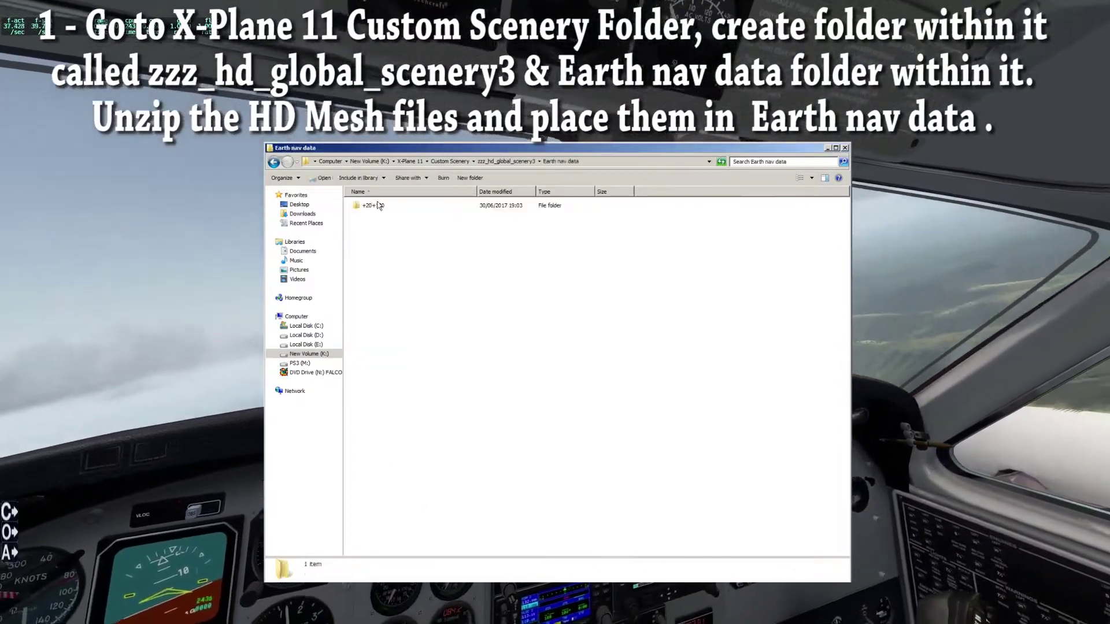
pyautogui.hotkey('ctrl', 'v')
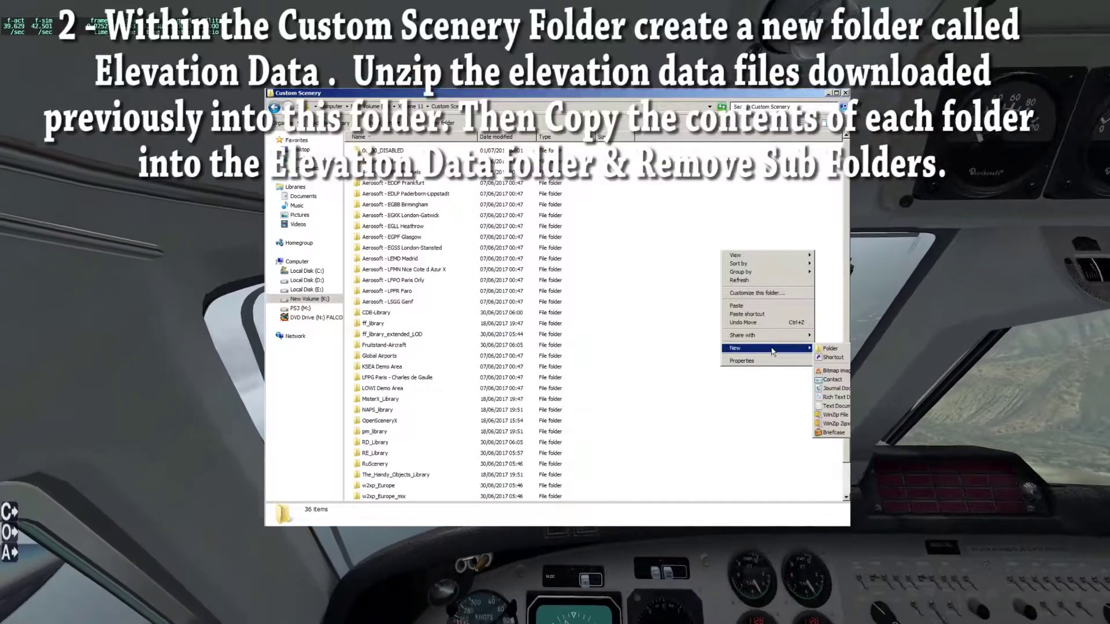
# Step: Create a new 'Elevation Data' folder in Custom Scenery and open it
pyautogui.moveTo(751, 348)
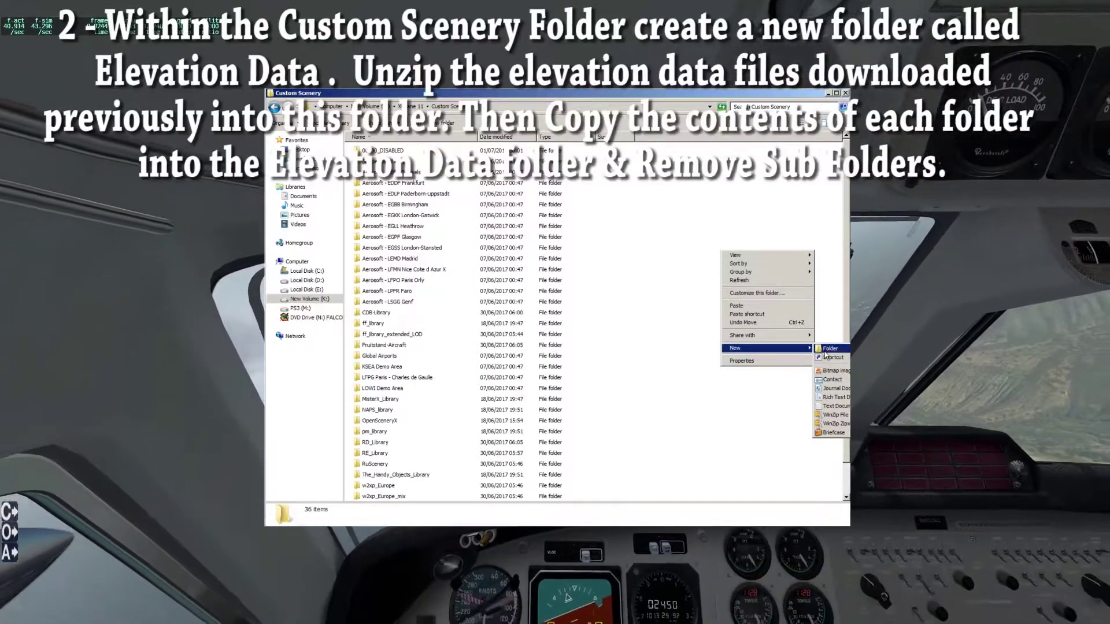
pyautogui.click(826, 356)
pyautogui.write('Elevation Data')
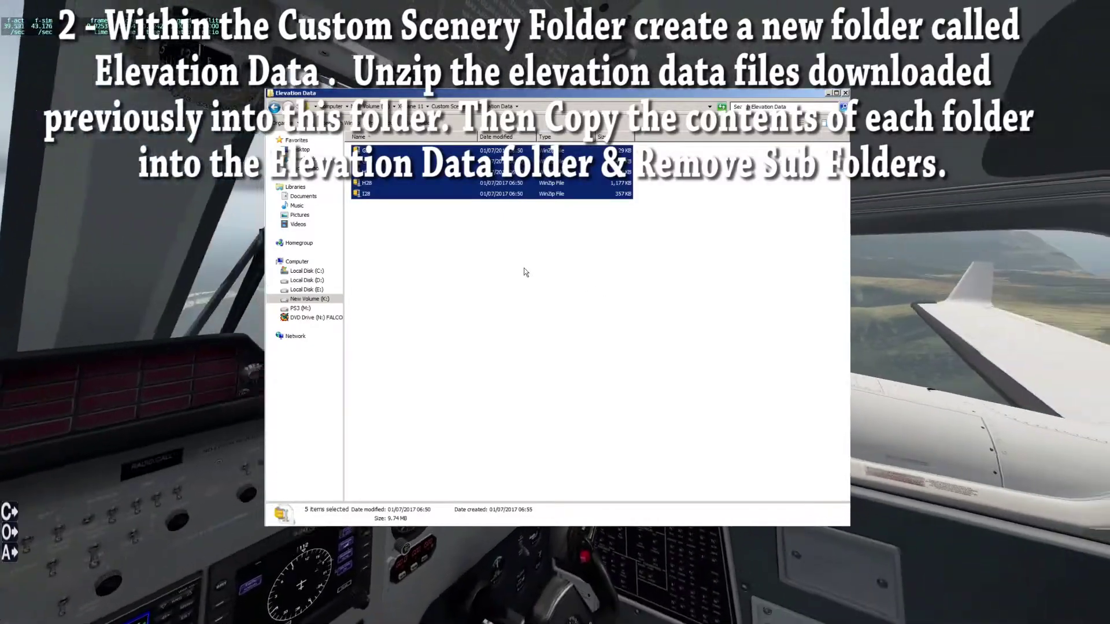
pyautogui.click(399, 212)
# Step: Extract the elevation zip files, then delete the zips and the four emptied subfolders
pyautogui.hotkey('ctrl', 'a')
pyautogui.rightClick(364, 183)
pyautogui.click(492, 257)
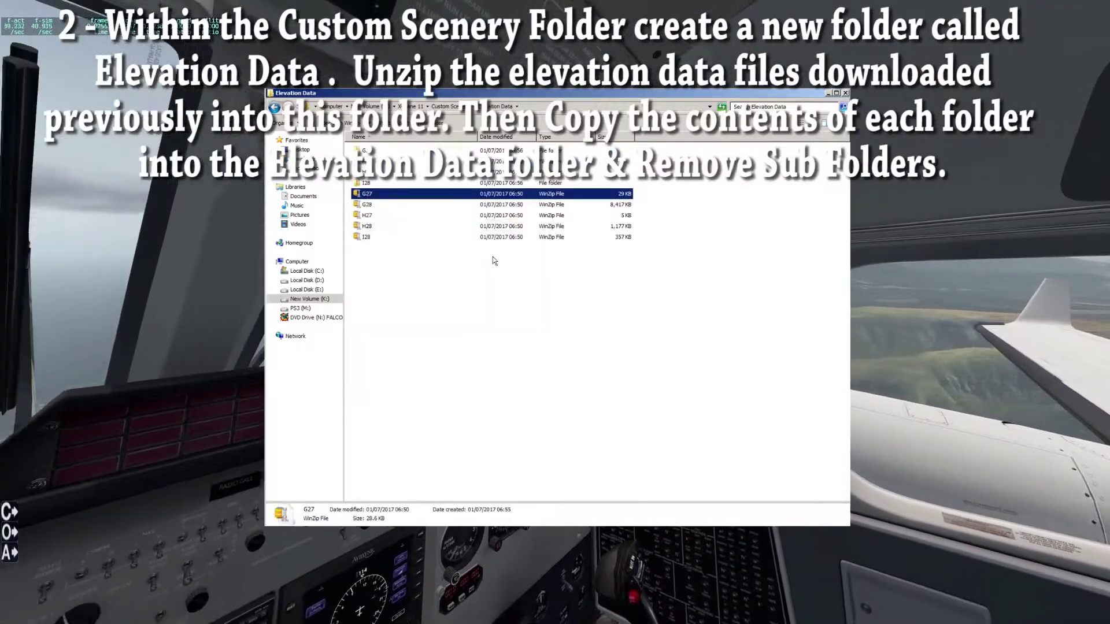
pyautogui.moveTo(493, 257); pyautogui.dragTo(404, 191)
pyautogui.press('Delete')
pyautogui.press('Return')
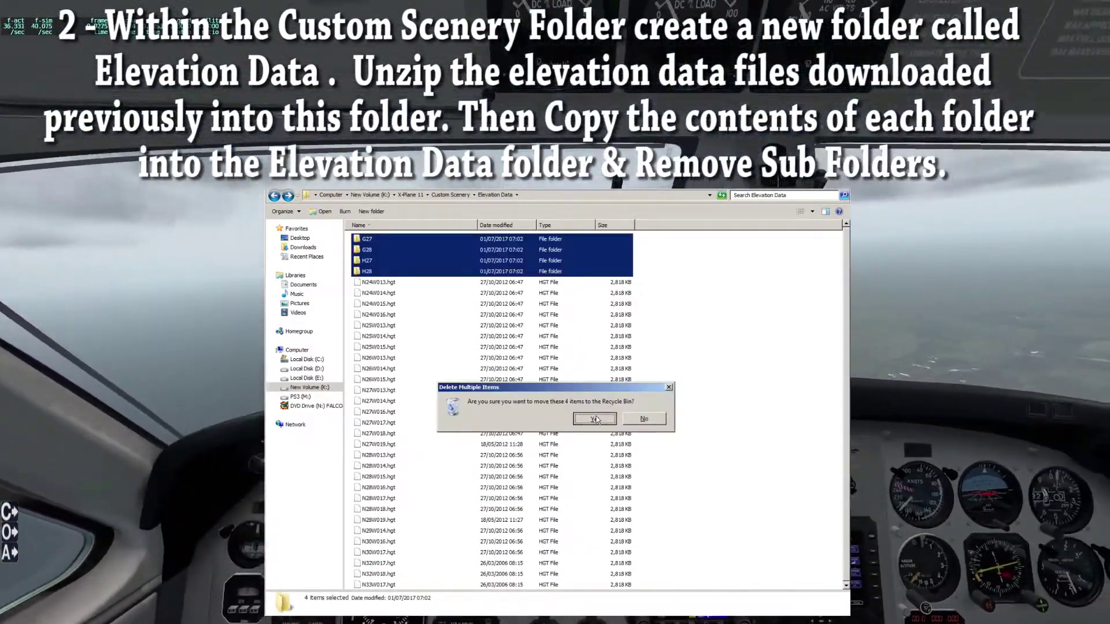
pyautogui.press('Return')
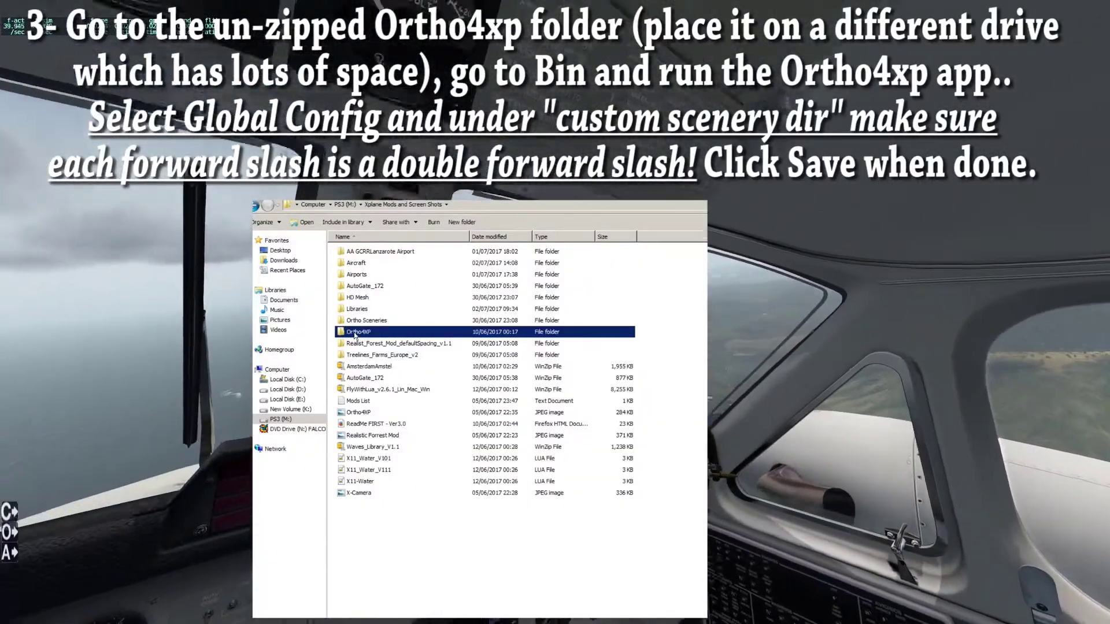
# Step: Launch Ortho4XP from its folder and review Custom_scenery_dir in Global Config
pyautogui.doubleClick(355, 333)
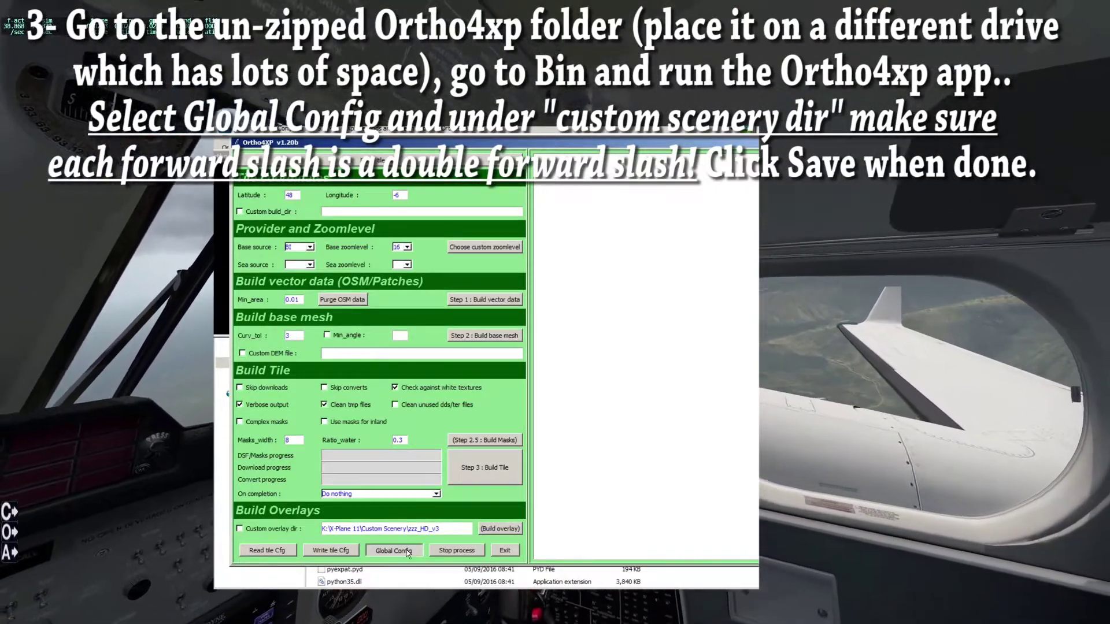
pyautogui.click(395, 551)
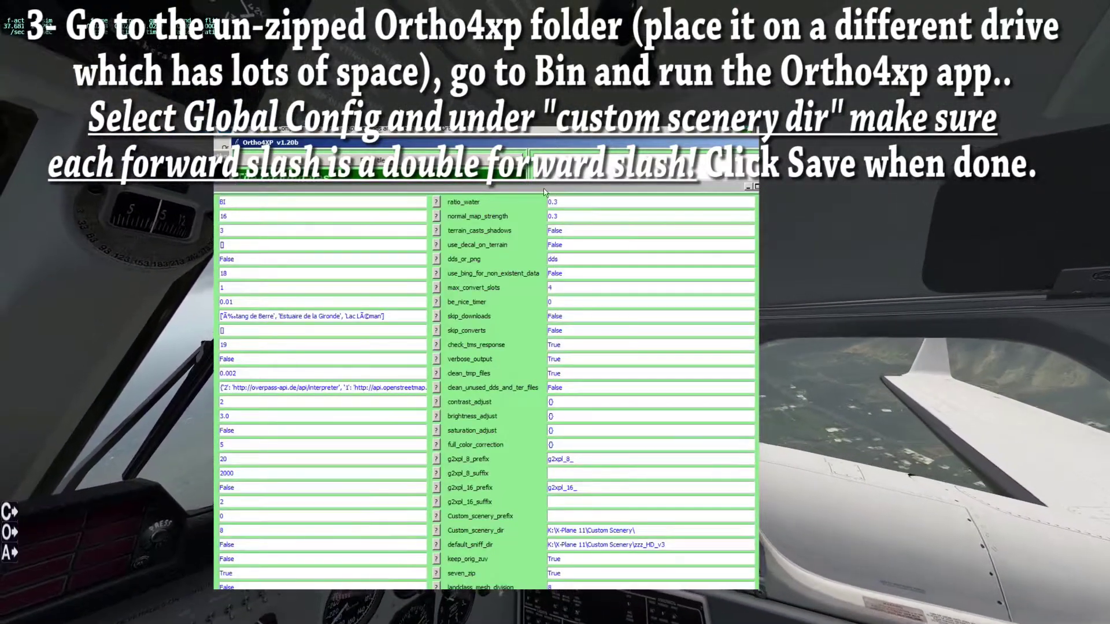
pyautogui.moveTo(544, 192); pyautogui.dragTo(635, 127)
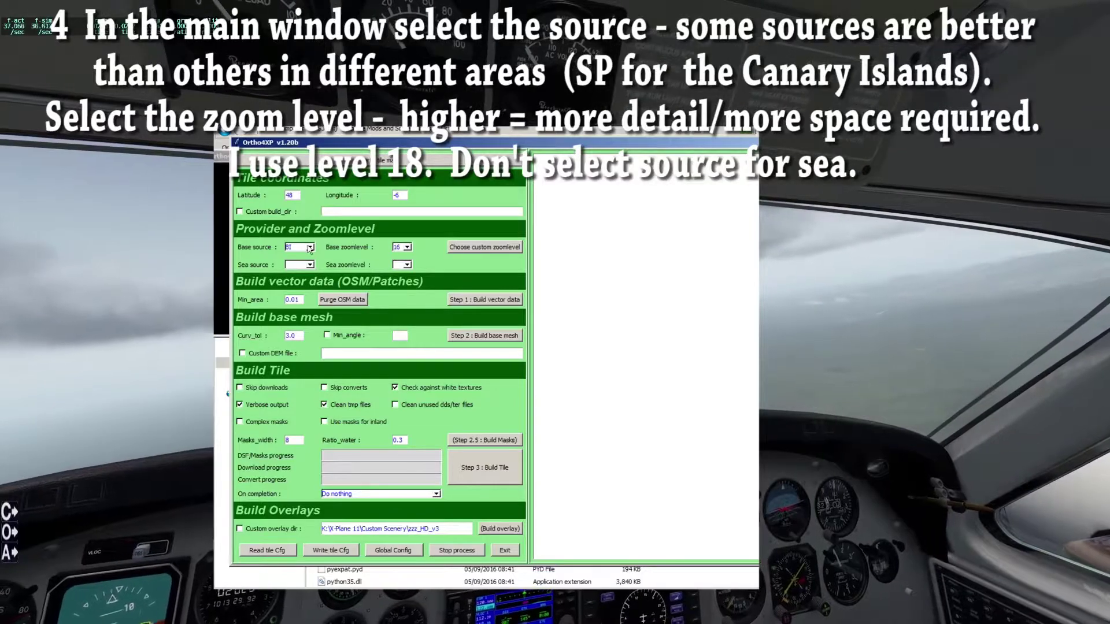
# Step: Show the list of base imagery sources for the tile
pyautogui.click(310, 247)
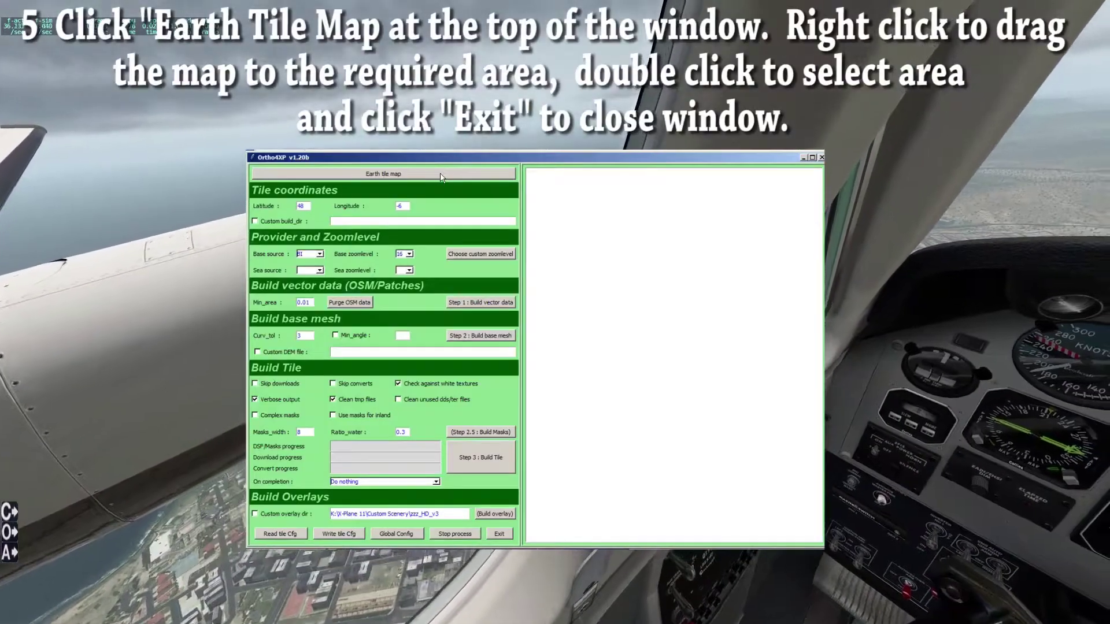
# Step: Pick tile +28-016 over the Canary Islands from the Earth tile map
pyautogui.click(441, 175)
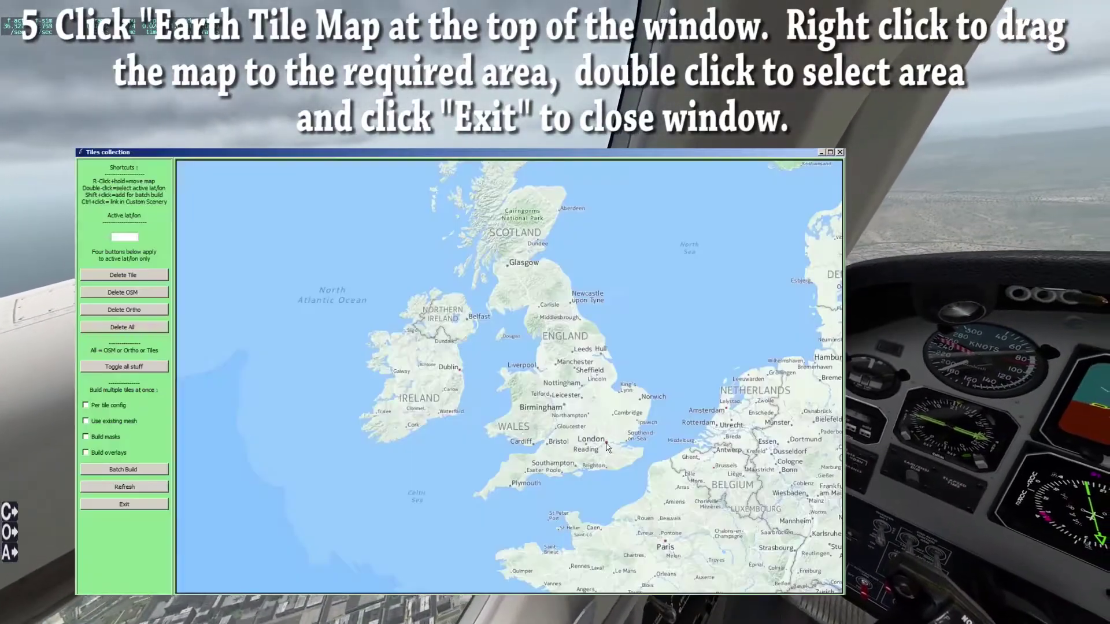
pyautogui.moveTo(581, 386); pyautogui.dragTo(658, 250)
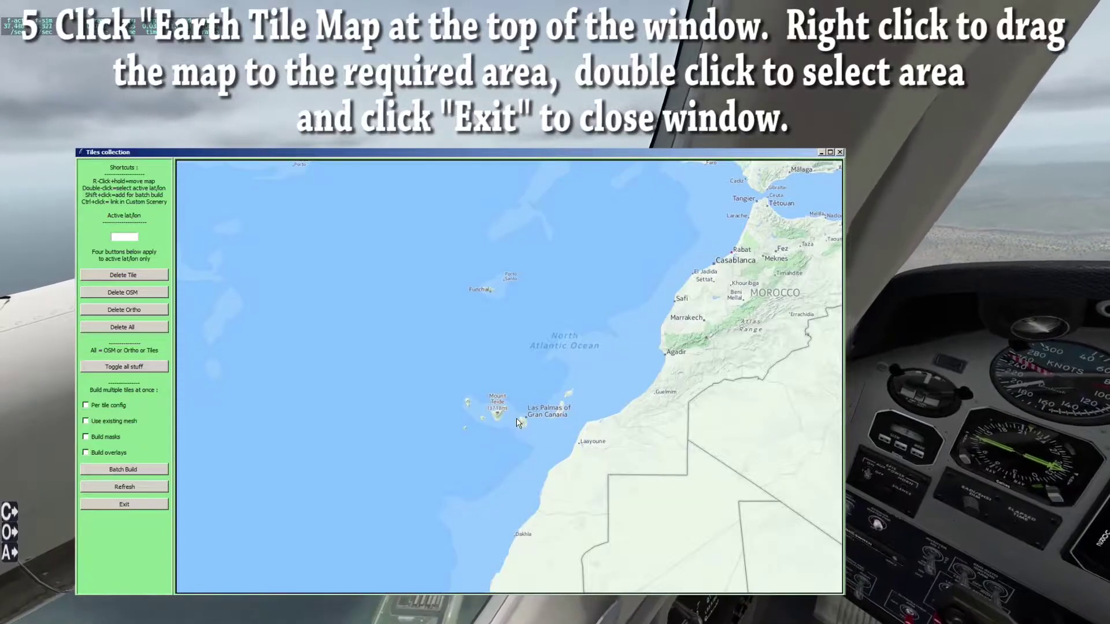
pyautogui.click(124, 504)
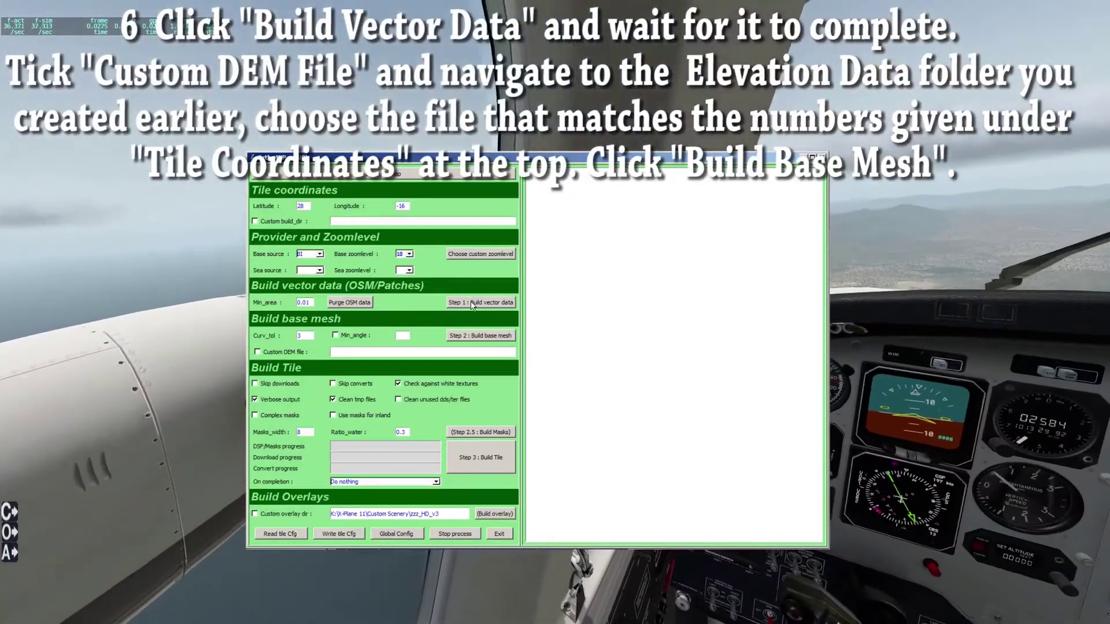
# Step: Build vector data, use Elevation Data\N28W016.hgt as custom DEM, and build the base mesh
pyautogui.click(472, 303)
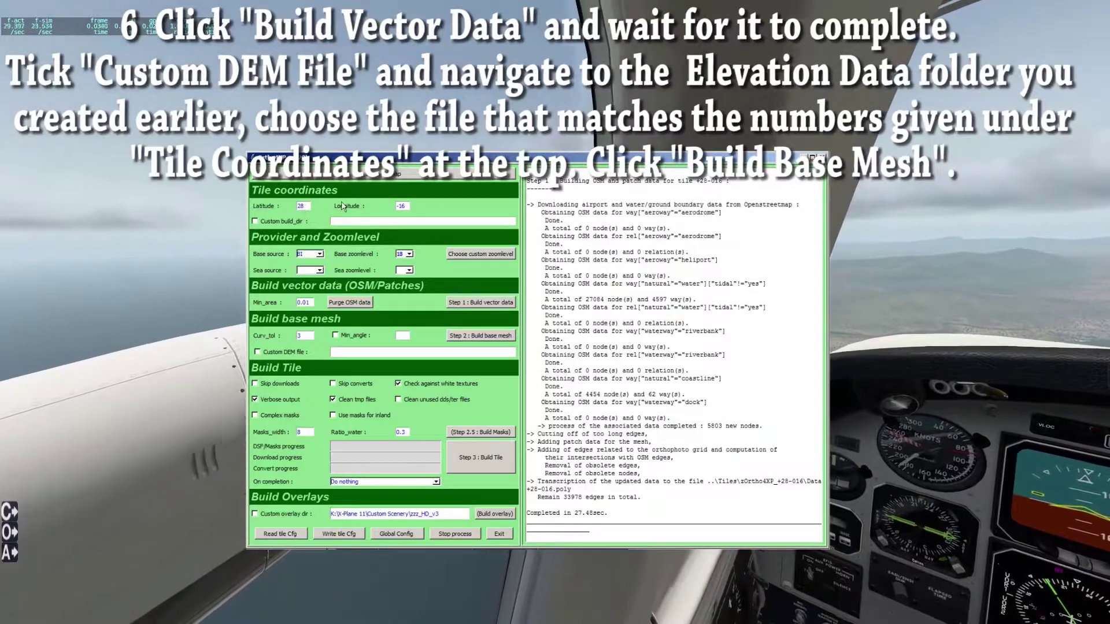
pyautogui.click(257, 353)
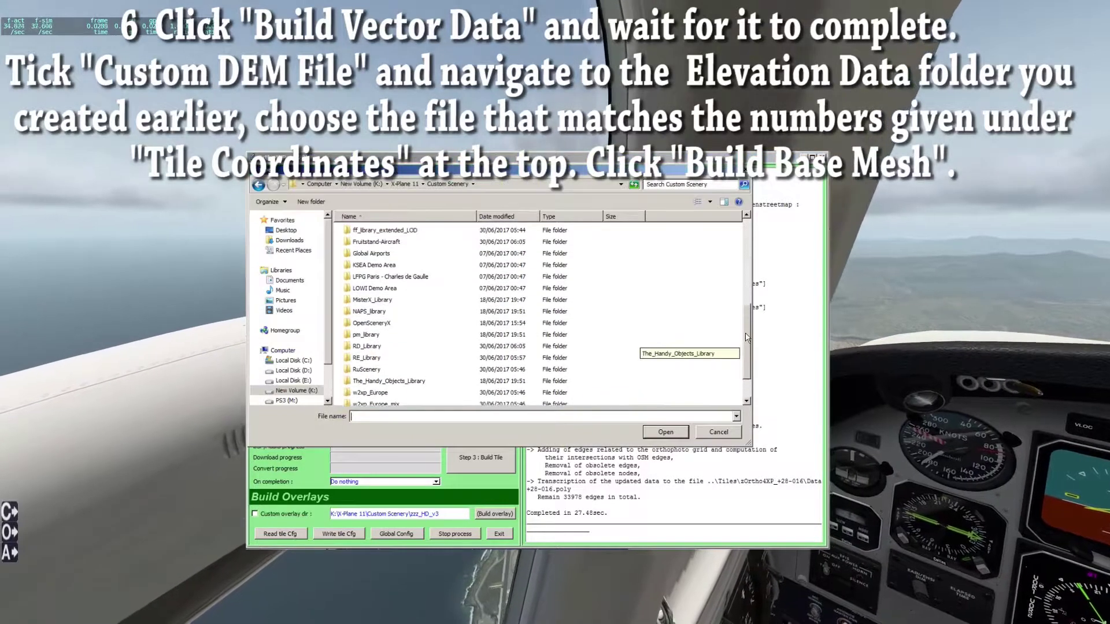
pyautogui.scroll(-2, 749, 306)
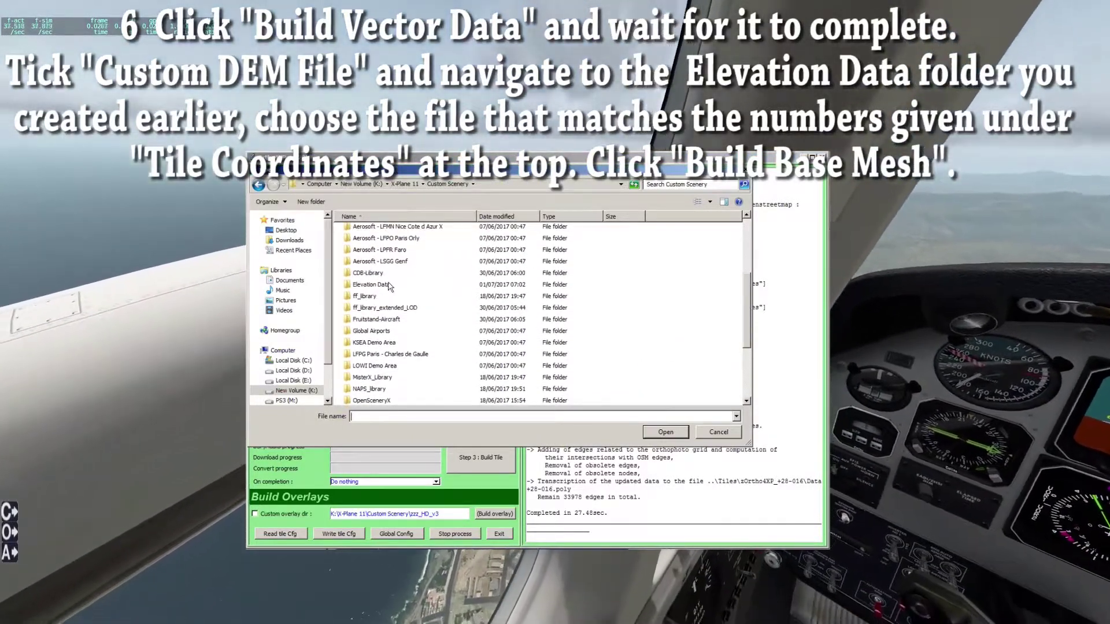
pyautogui.doubleClick(372, 284)
pyautogui.moveTo(405, 171); pyautogui.dragTo(585, 268)
pyautogui.scroll(-2, 636, 405)
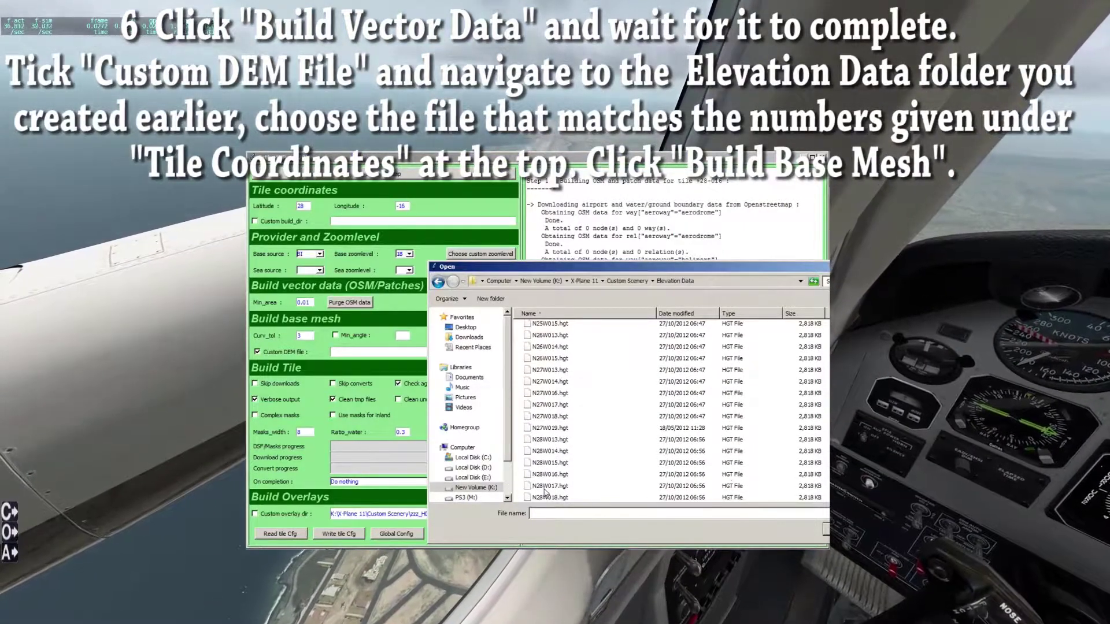
pyautogui.press('Return')
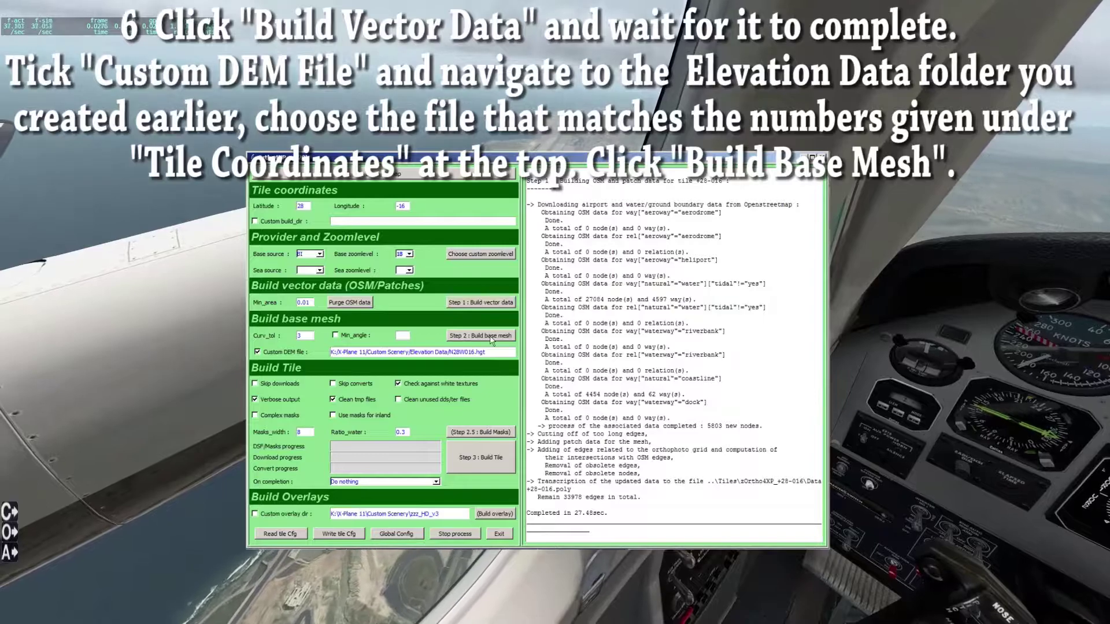
pyautogui.click(492, 340)
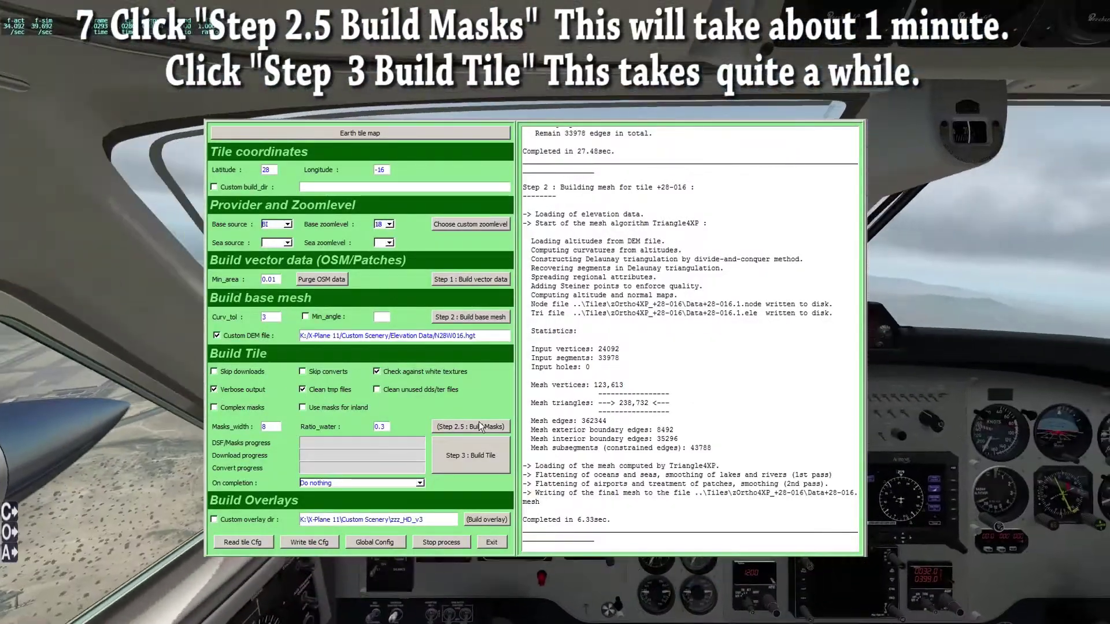
# Step: Build the masks for tile +28-016, then launch the full tile build
pyautogui.click(479, 426)
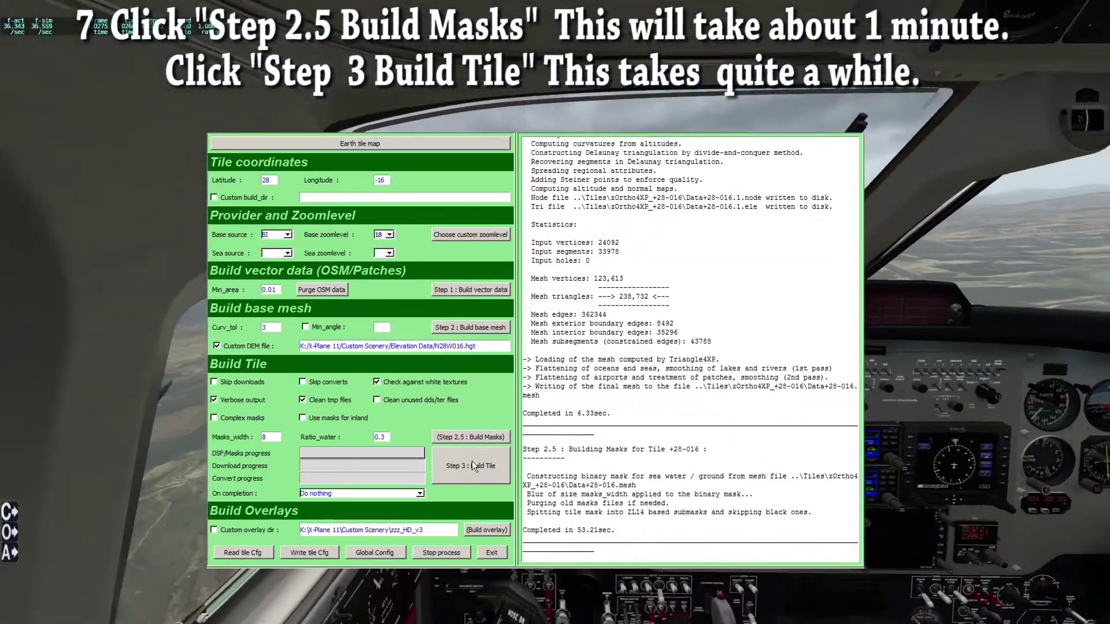
pyautogui.click(471, 466)
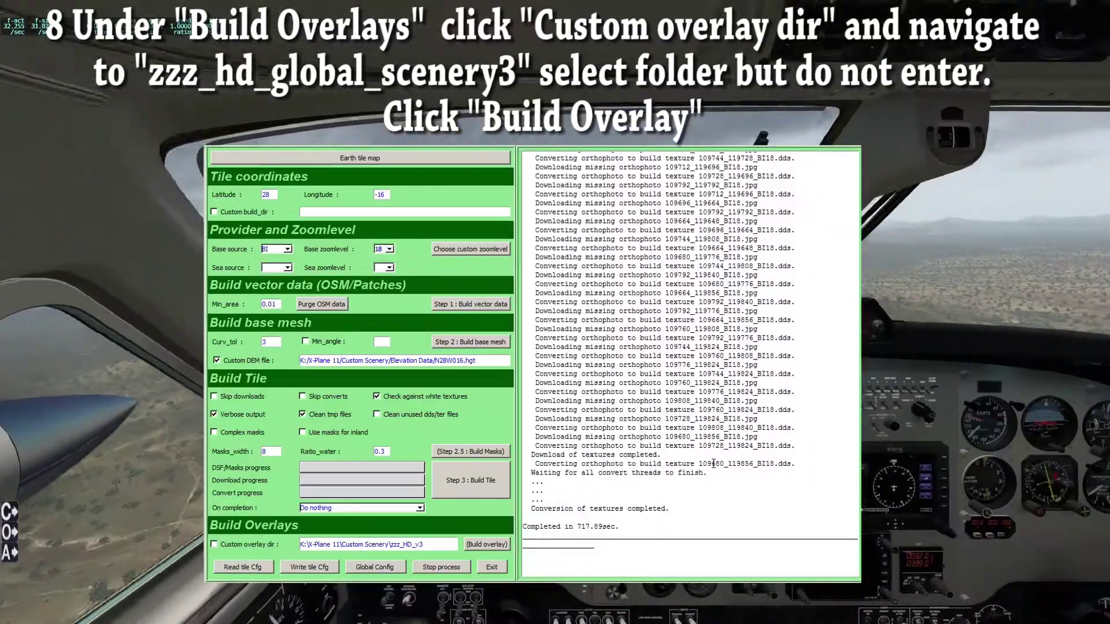
# Step: Enable Custom overlay dir and point it to the zzz_hd_global_scenery3 folder in Custom Scenery
pyautogui.click(214, 544)
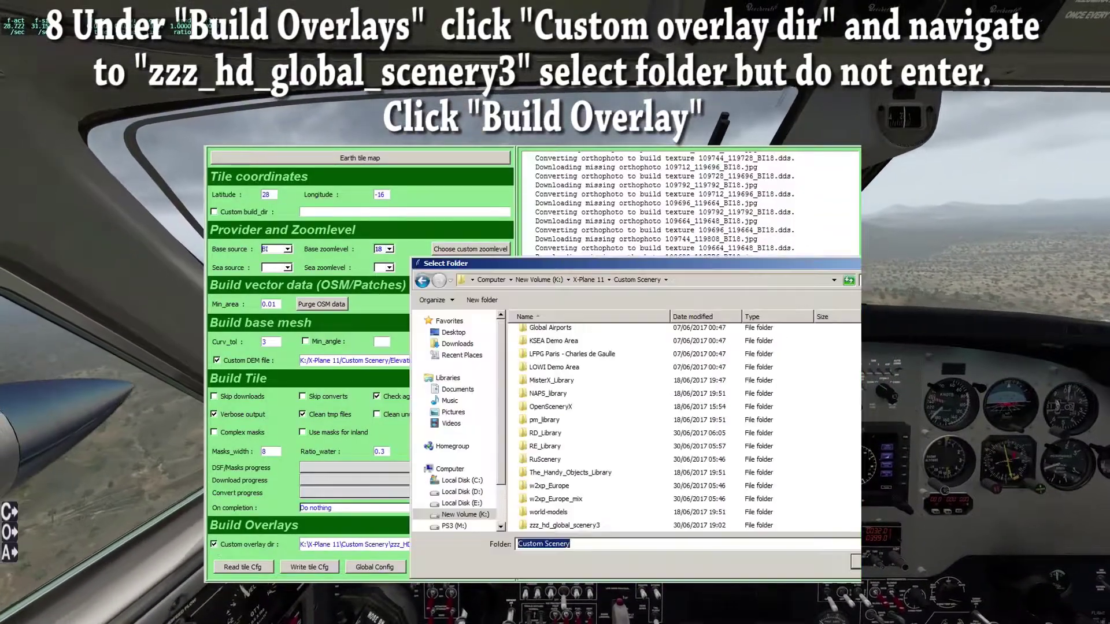
pyautogui.click(592, 522)
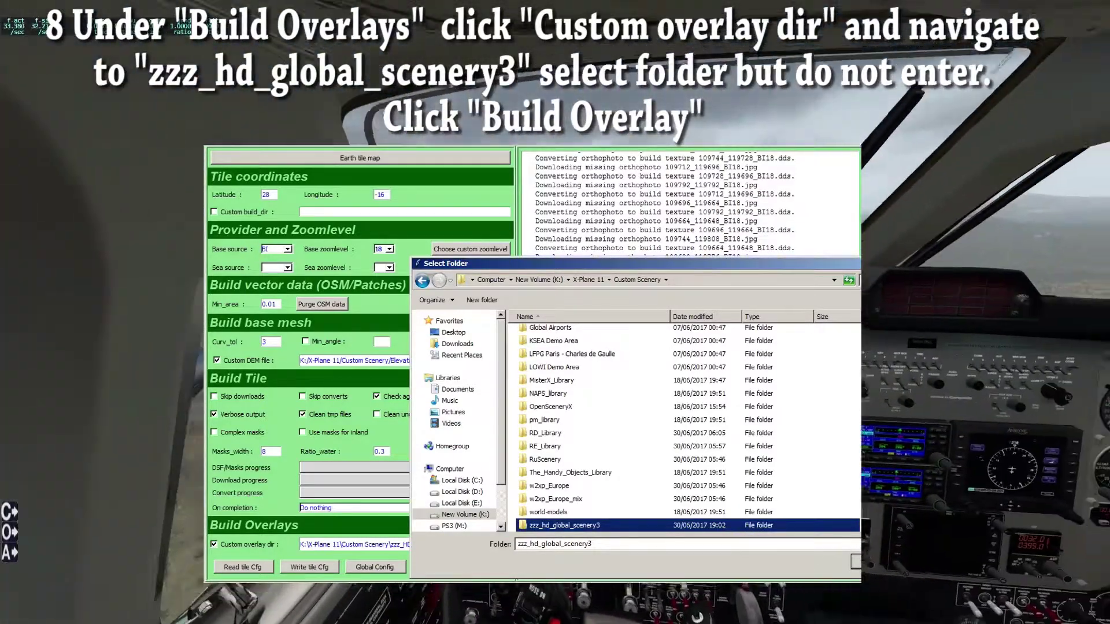
pyautogui.click(856, 562)
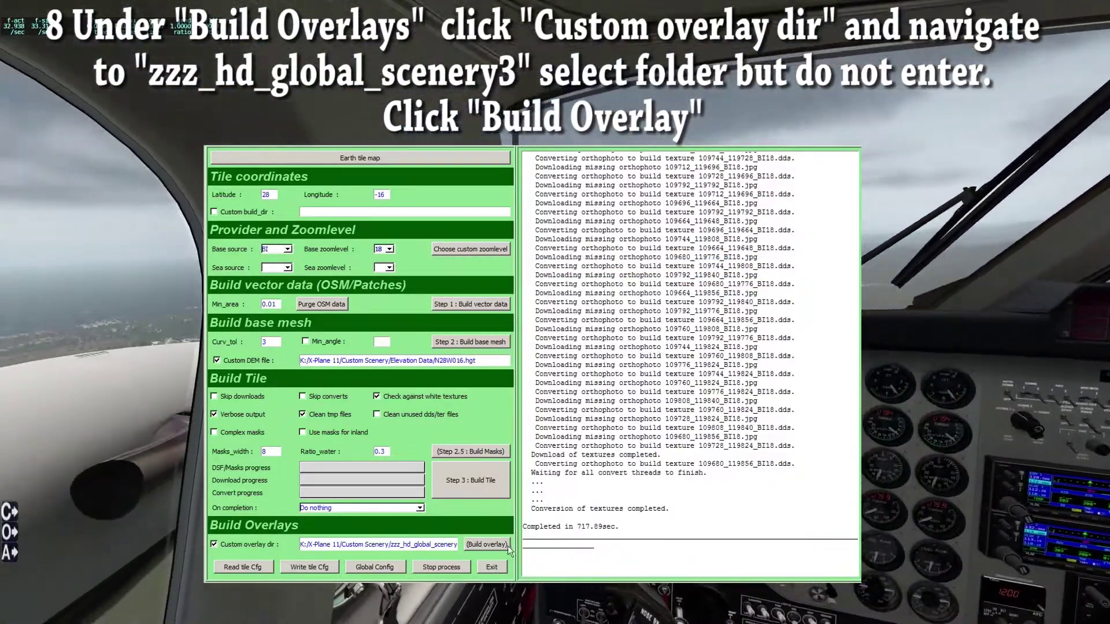